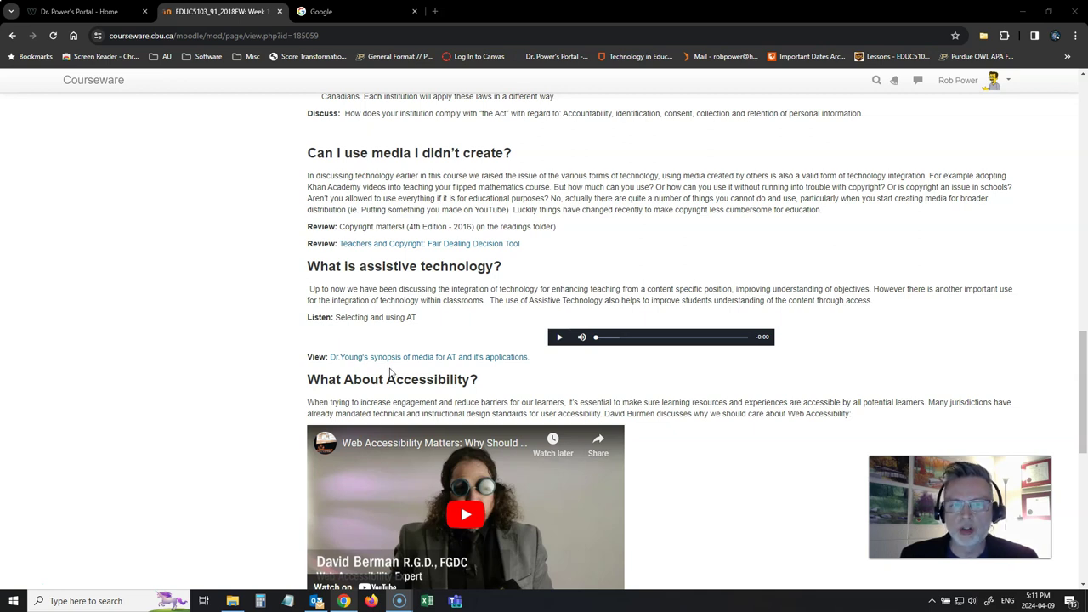
# Save the synopsis link's UDL_AT.pptx presentation (1,465 KB) into the Downloads folder
pyautogui.rightClick(391, 361)
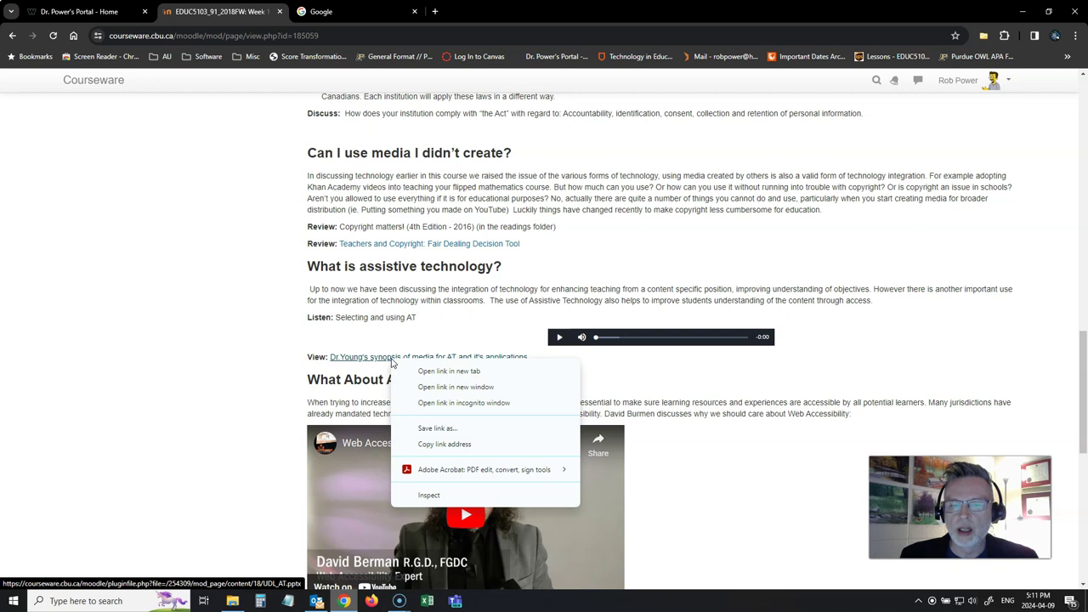
pyautogui.click(423, 428)
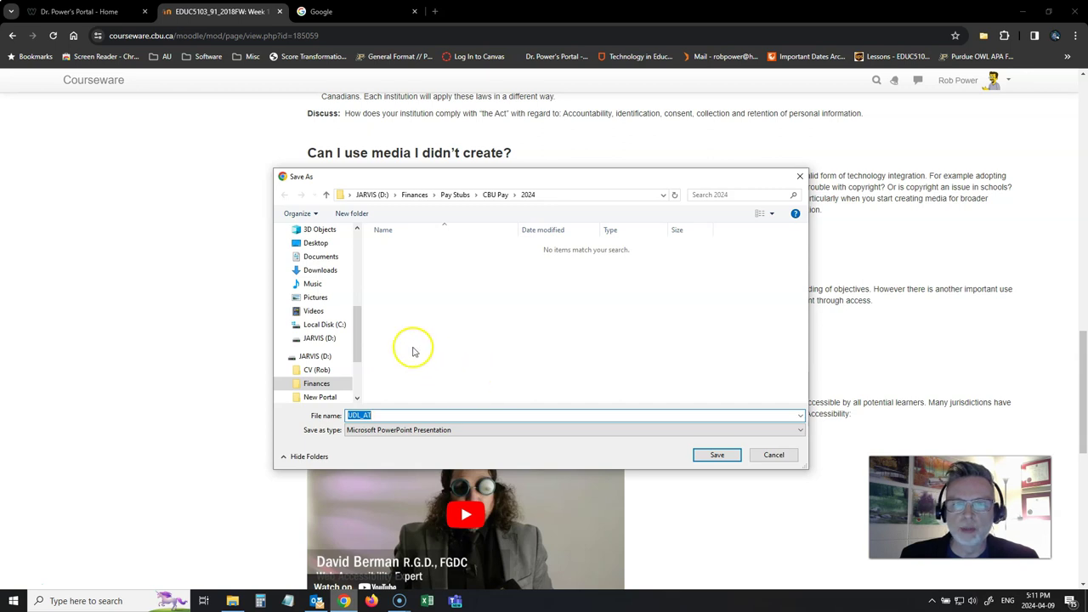
pyautogui.click(326, 271)
pyautogui.click(714, 453)
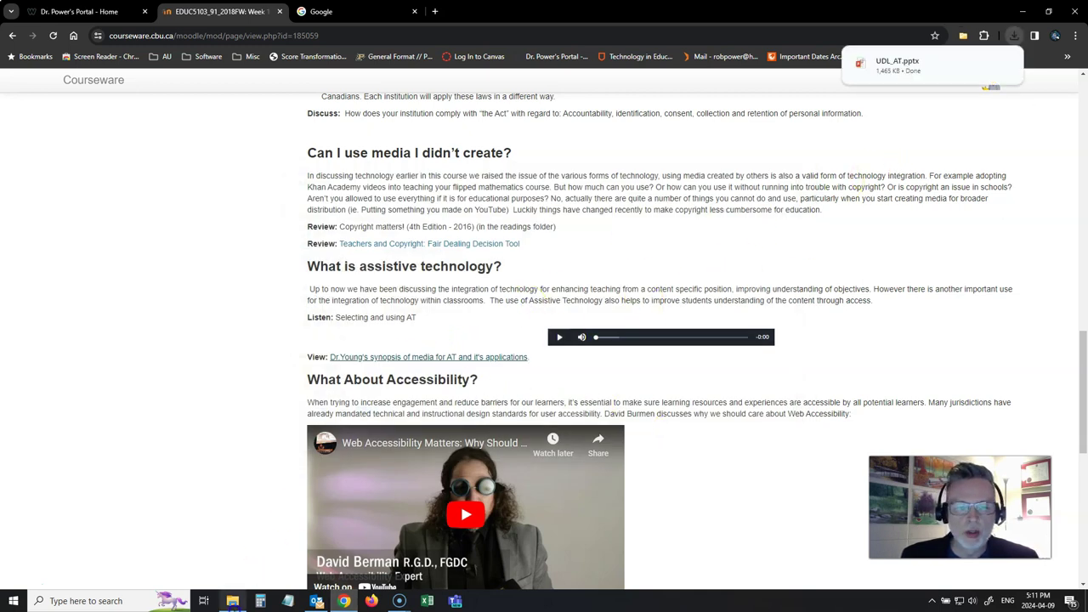
# Check in File Explorer's Downloads folder that UDL_AT (1,465 KB) is listed
pyautogui.click(232, 600)
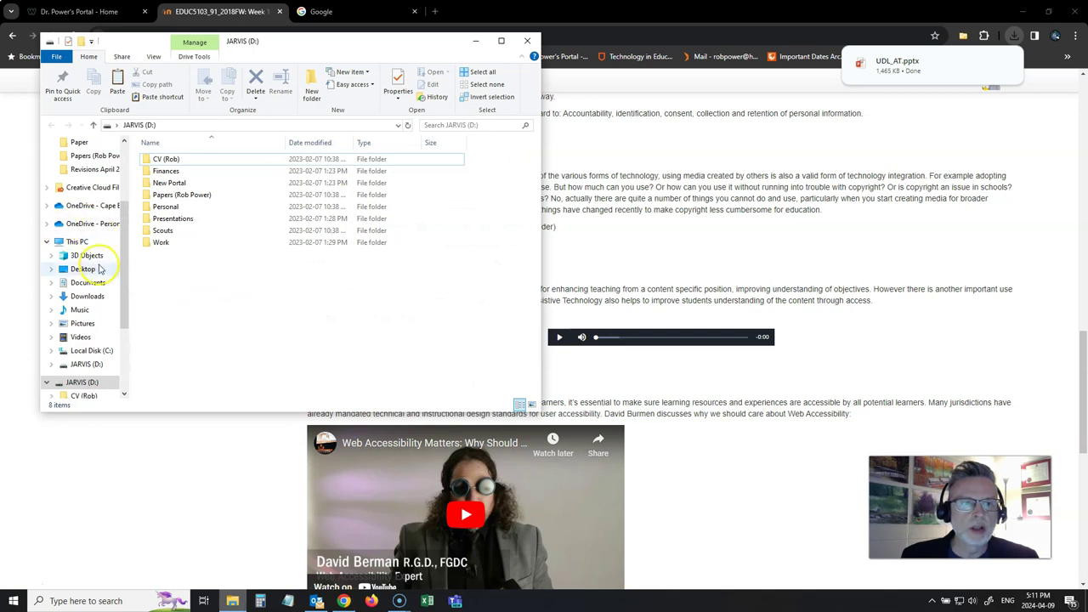
pyautogui.click(87, 295)
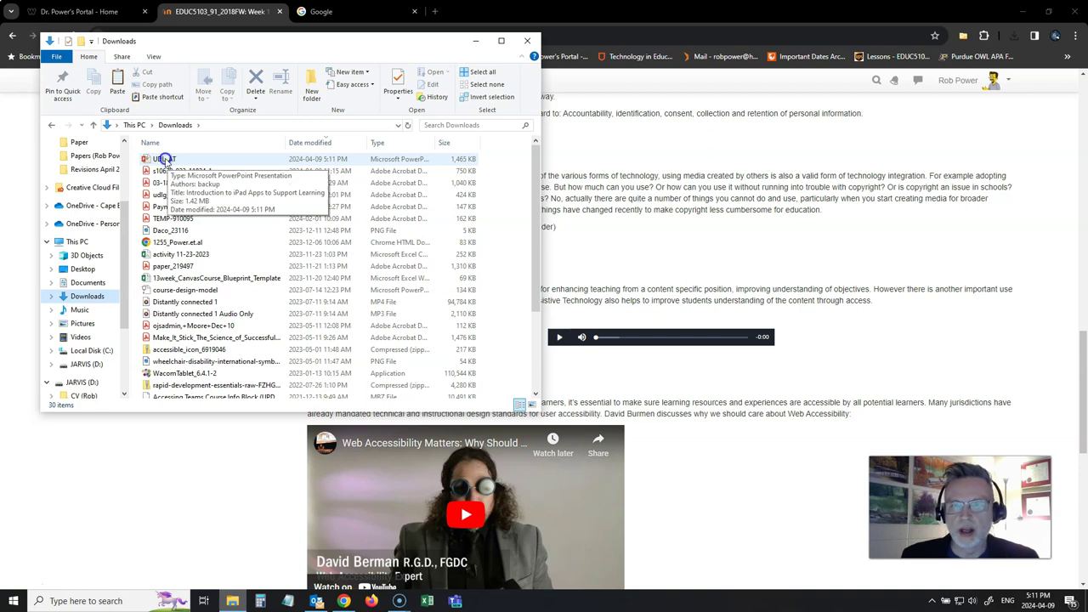
# Return to the Moodle course page and scroll through its content
pyautogui.click(648, 247)
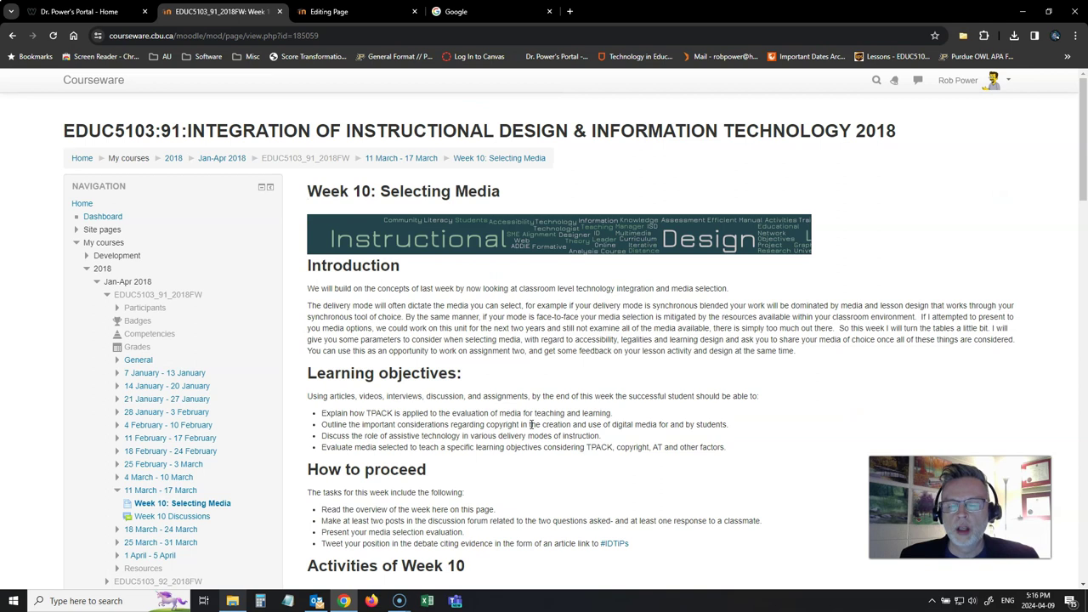
pyautogui.scroll(-15, 510, 442)
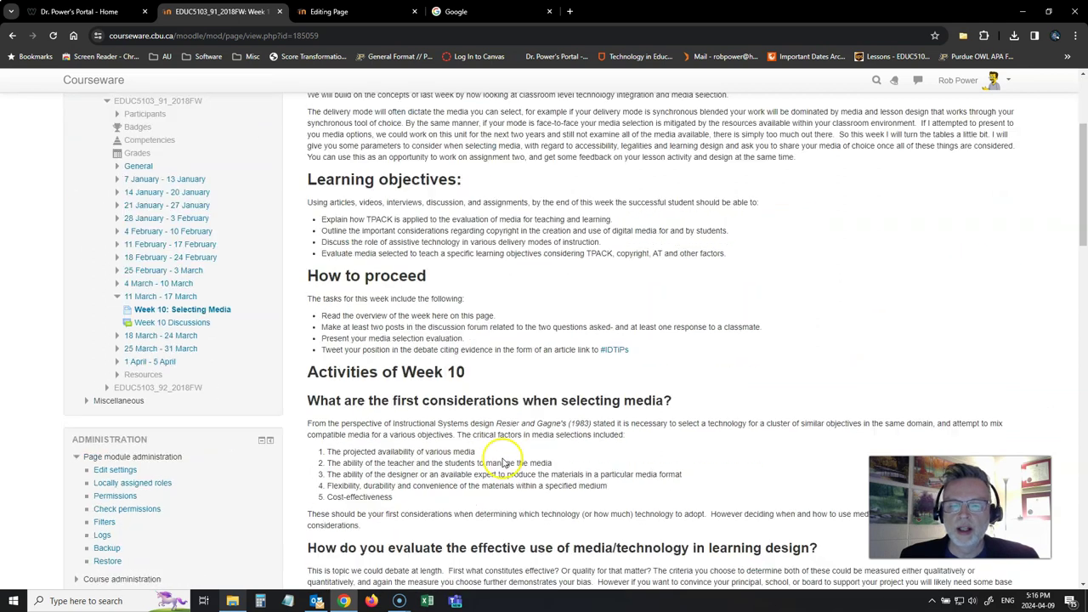
pyautogui.scroll(-1, 489, 467)
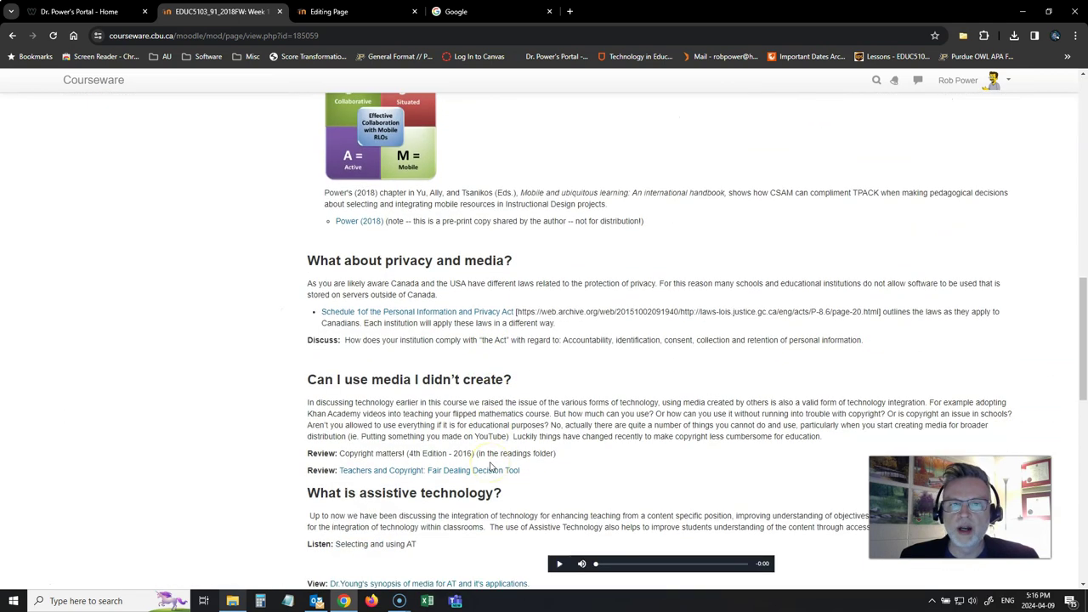
pyautogui.scroll(-1, 421, 395)
pyautogui.scroll(-2, 419, 398)
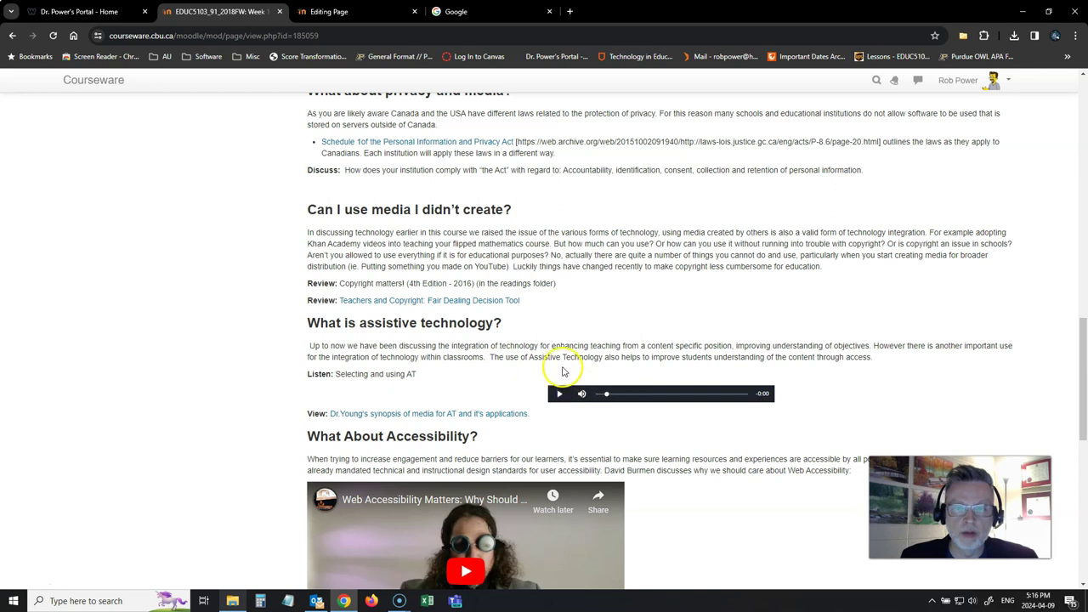
# Open the EDUC5103_91_2018FW course home, turn editing on, and scroll to Resources
pyautogui.press('Home')
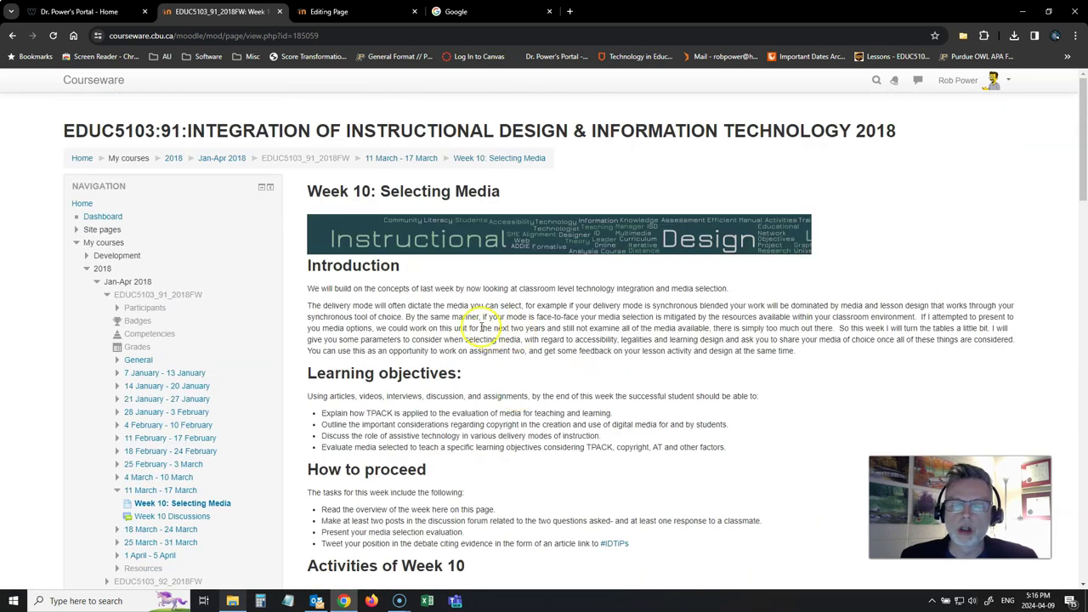
pyautogui.click(315, 159)
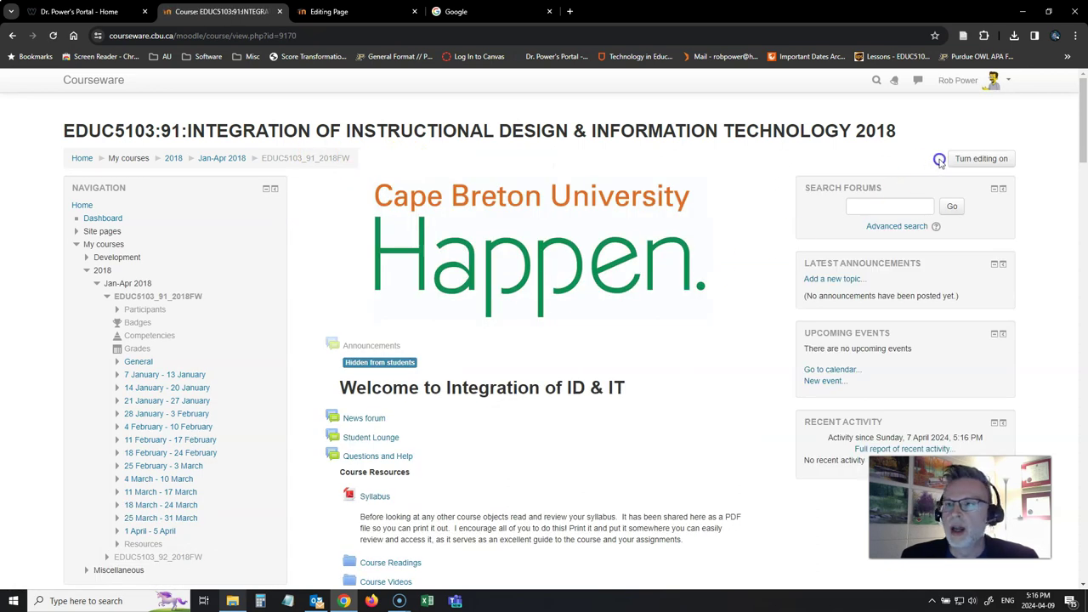
pyautogui.click(983, 160)
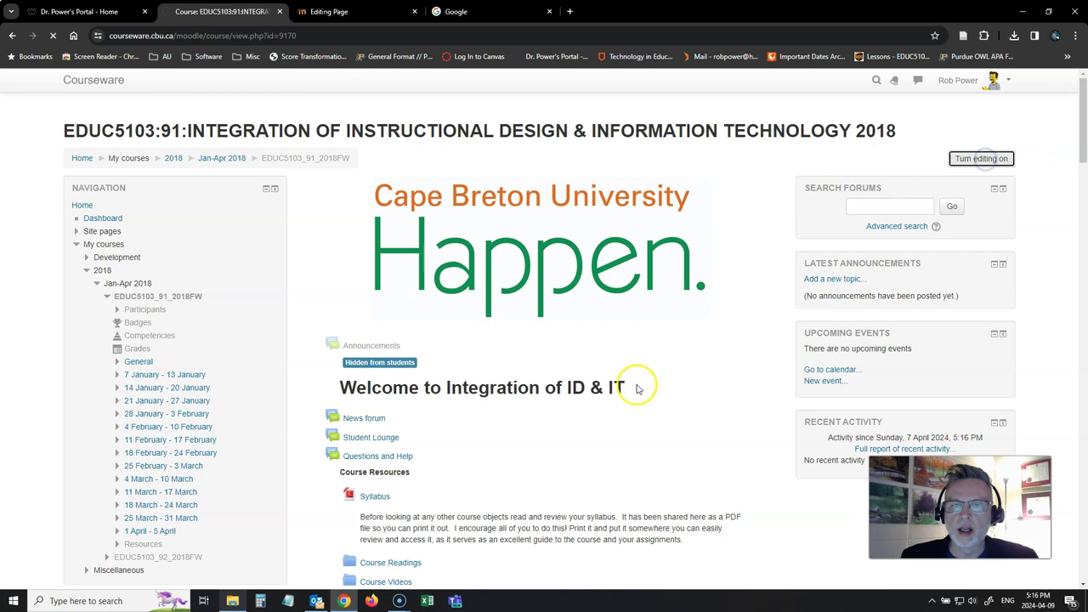
pyautogui.scroll(-1, 607, 437)
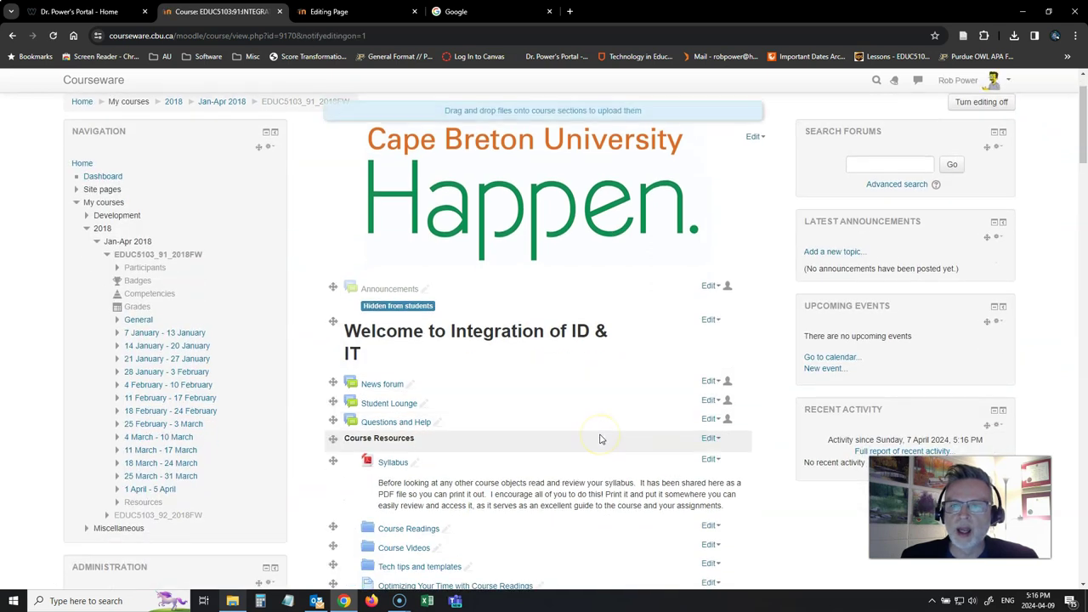
pyautogui.scroll(-20, 595, 439)
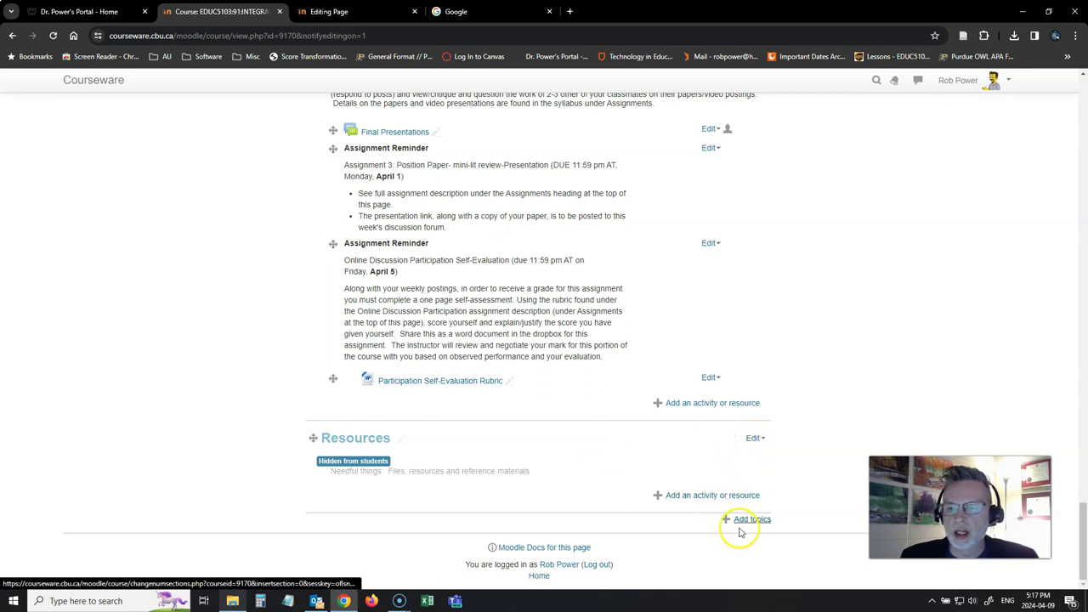
# Add a new Folder resource to the Resources section
pyautogui.click(685, 500)
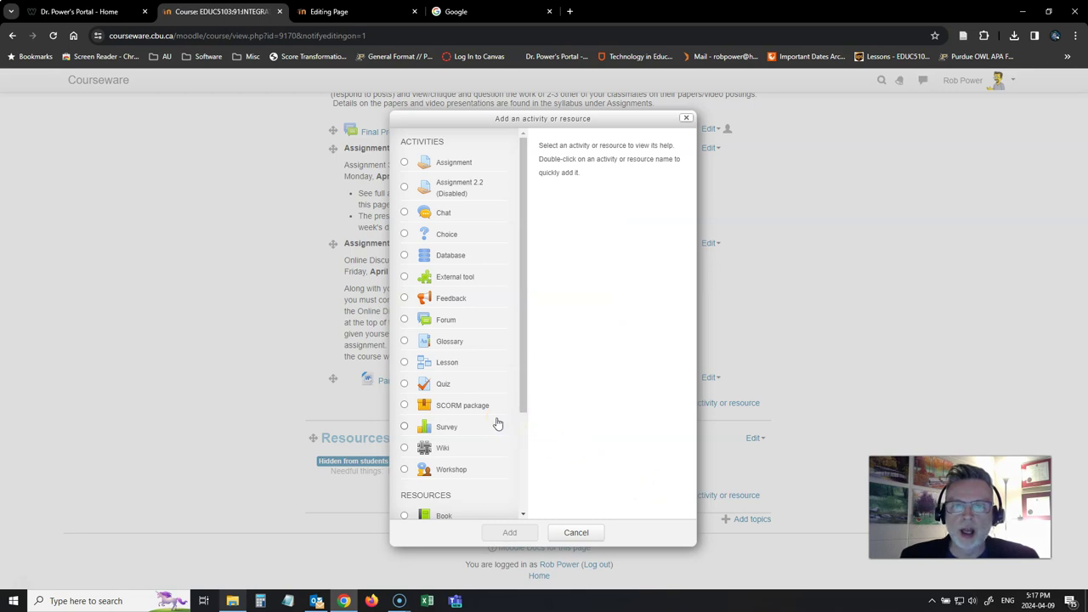
pyautogui.scroll(-3, 497, 423)
pyautogui.click(403, 420)
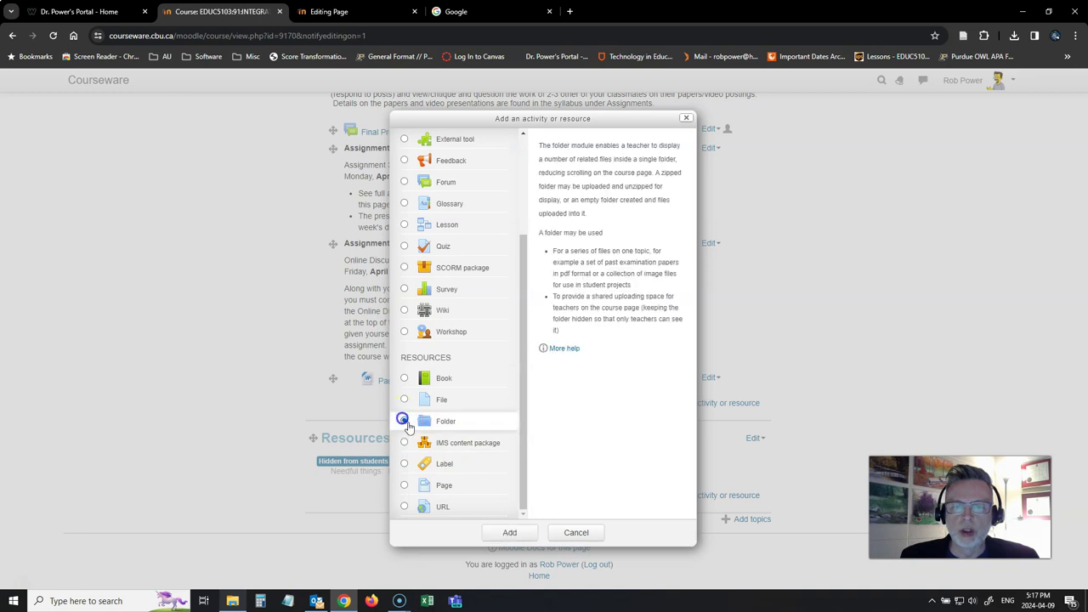
pyautogui.click(507, 533)
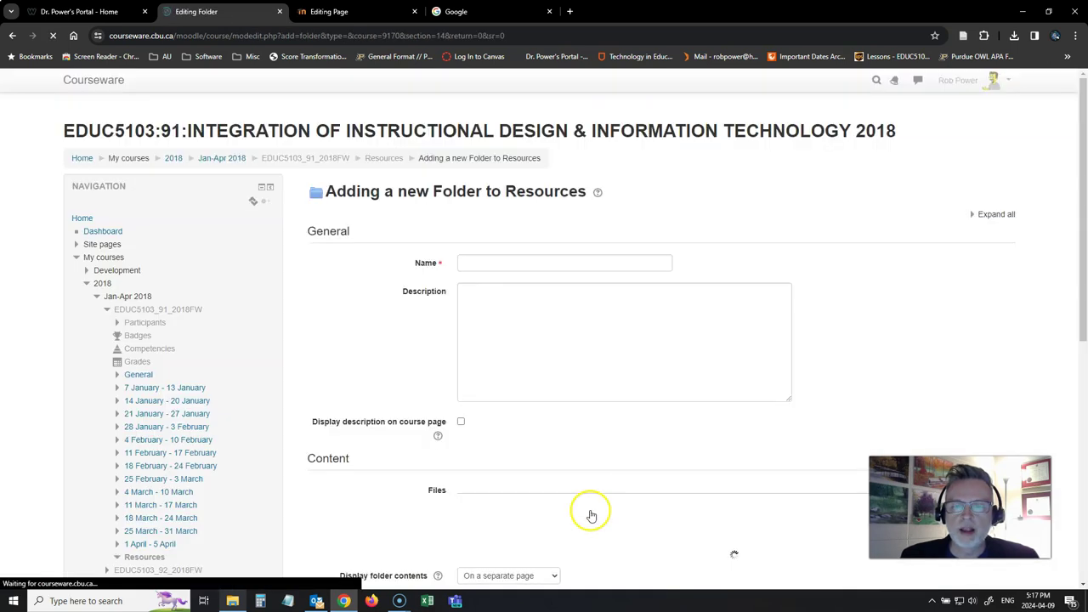
# Start naming the new folder Temp Files and scroll down to its Content files area
pyautogui.click(483, 262)
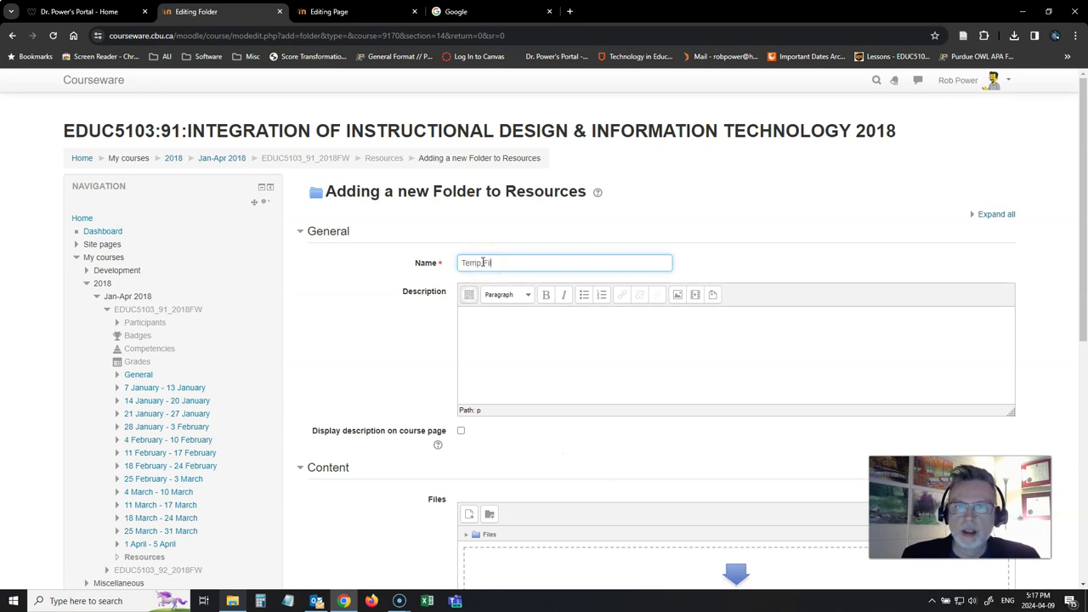
pyautogui.scroll(-2, 433, 412)
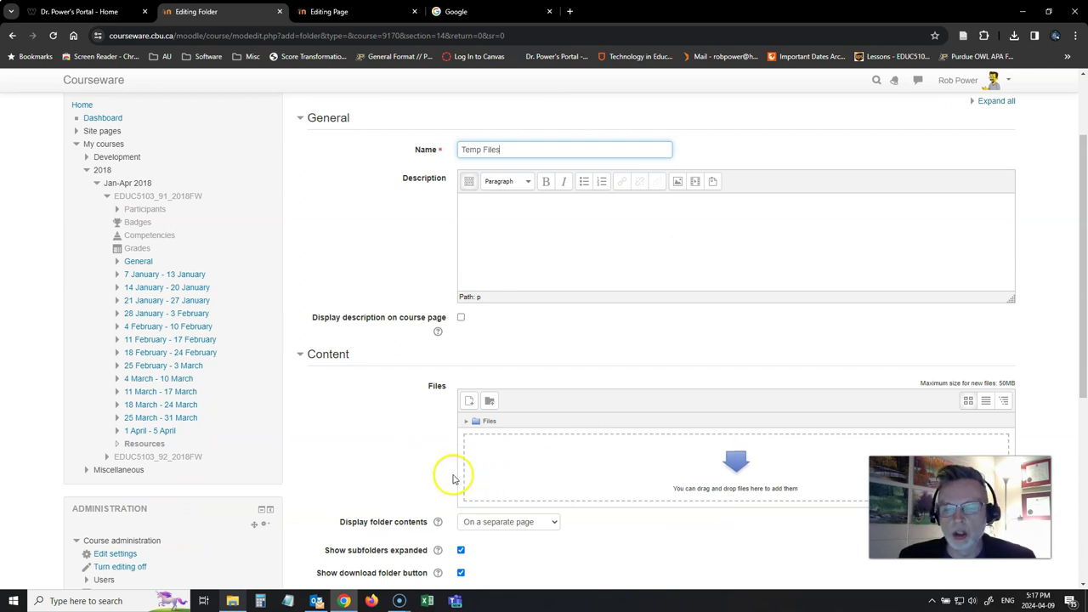
pyautogui.scroll(-2, 510, 443)
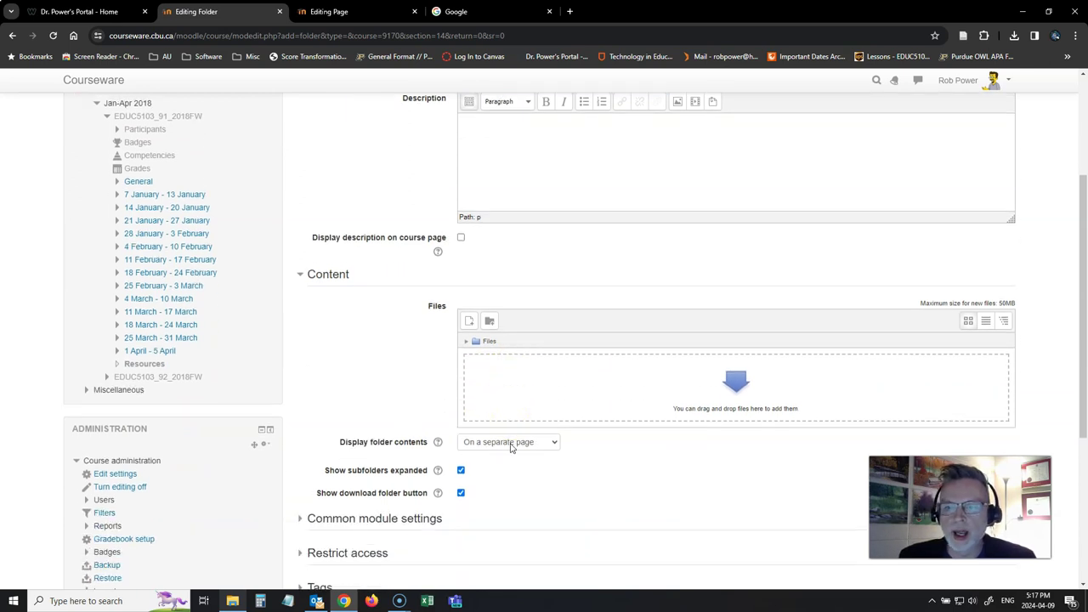
# Add the AT to support literacy PowerPoint from the Week 10: Selecting Media server files
pyautogui.click(636, 352)
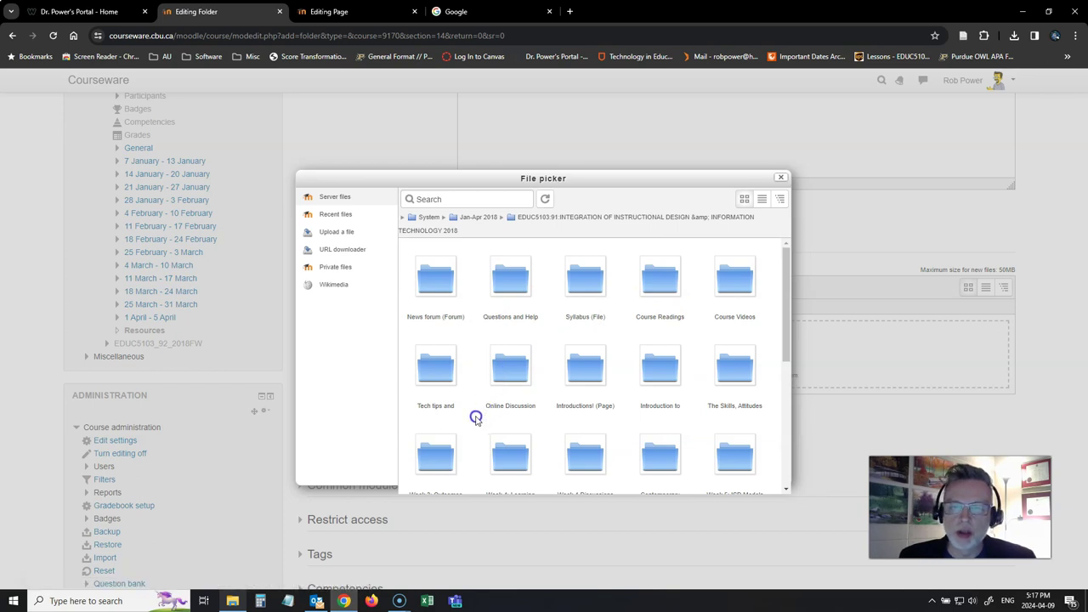
pyautogui.scroll(-1, 476, 418)
pyautogui.scroll(-3, 476, 418)
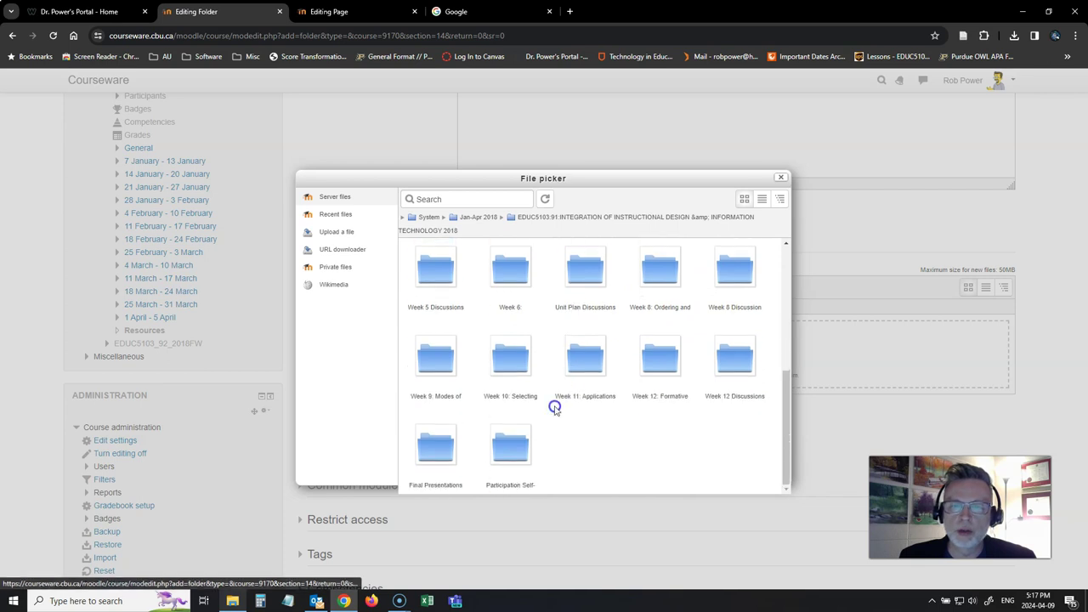
pyautogui.click(515, 352)
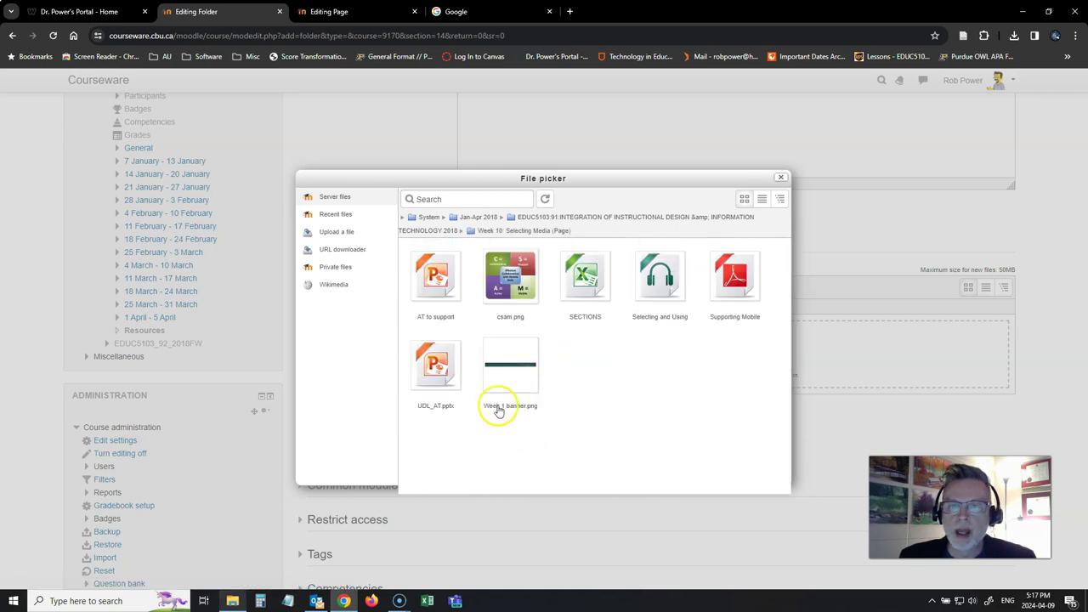
pyautogui.click(436, 289)
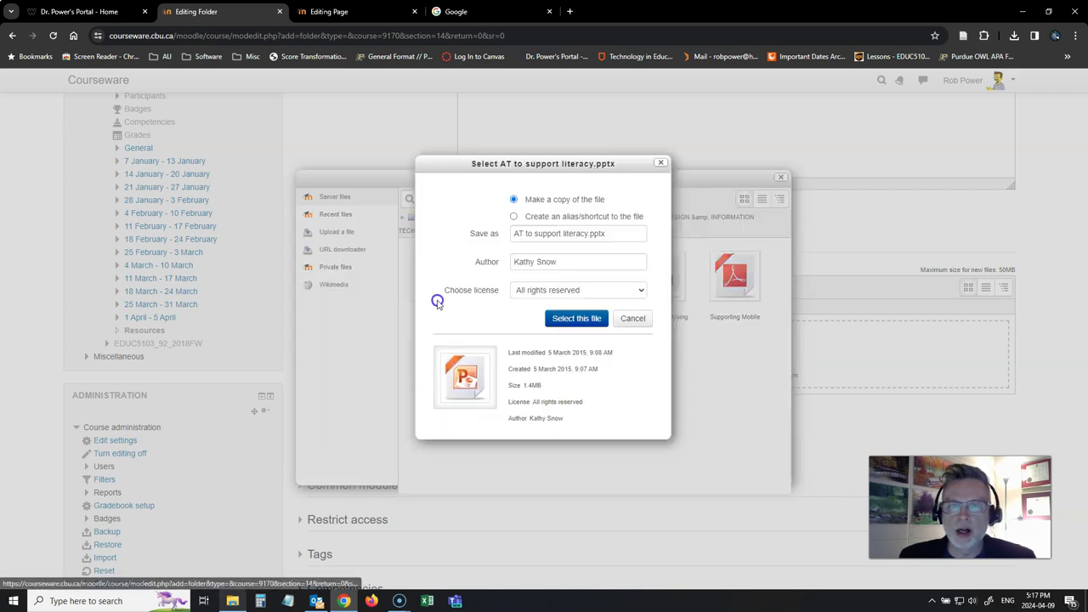
pyautogui.click(573, 320)
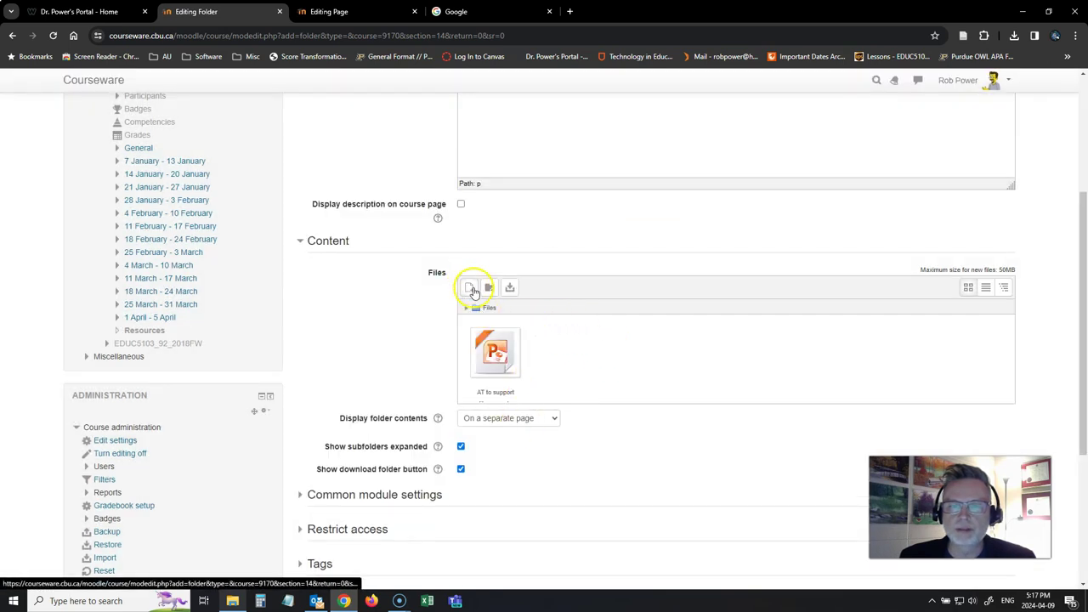
# Add the Selecting and Using AT presentation MP3 from the same Week 10 folder
pyautogui.click(470, 290)
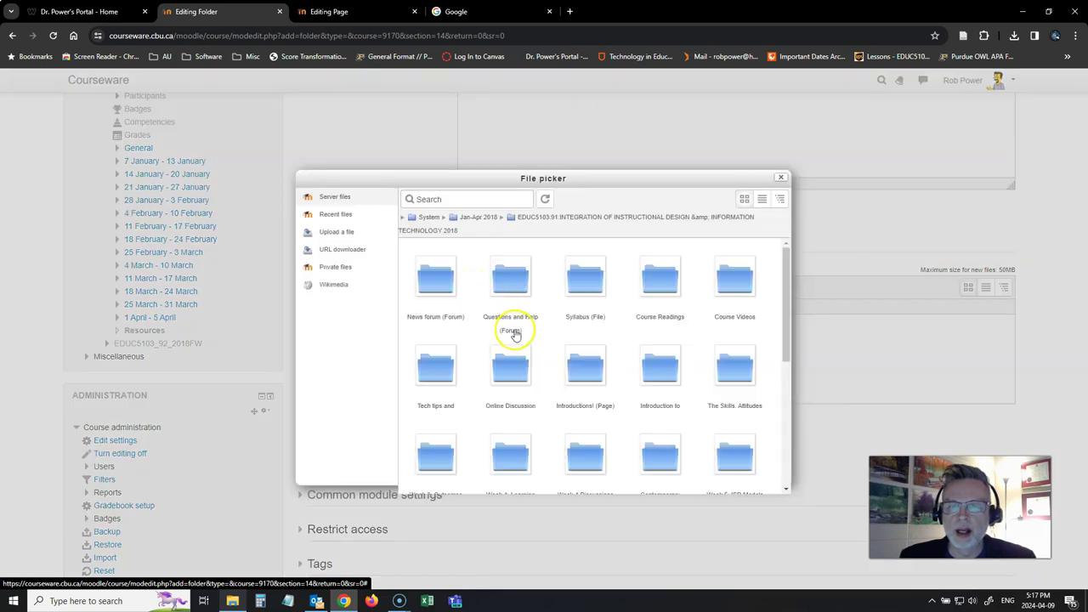
pyautogui.scroll(-2, 516, 391)
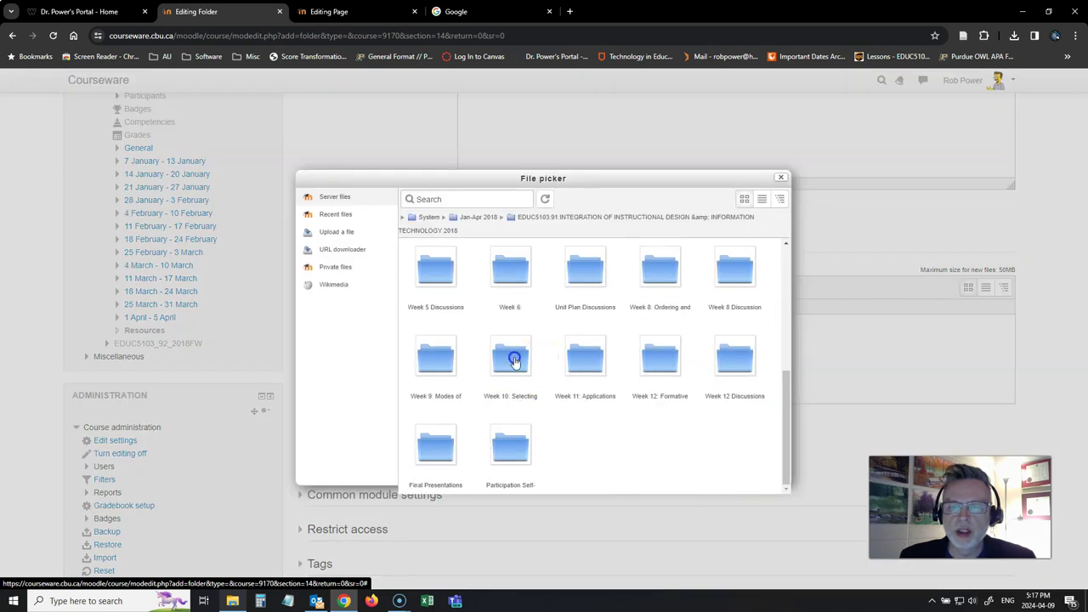
pyautogui.click(513, 358)
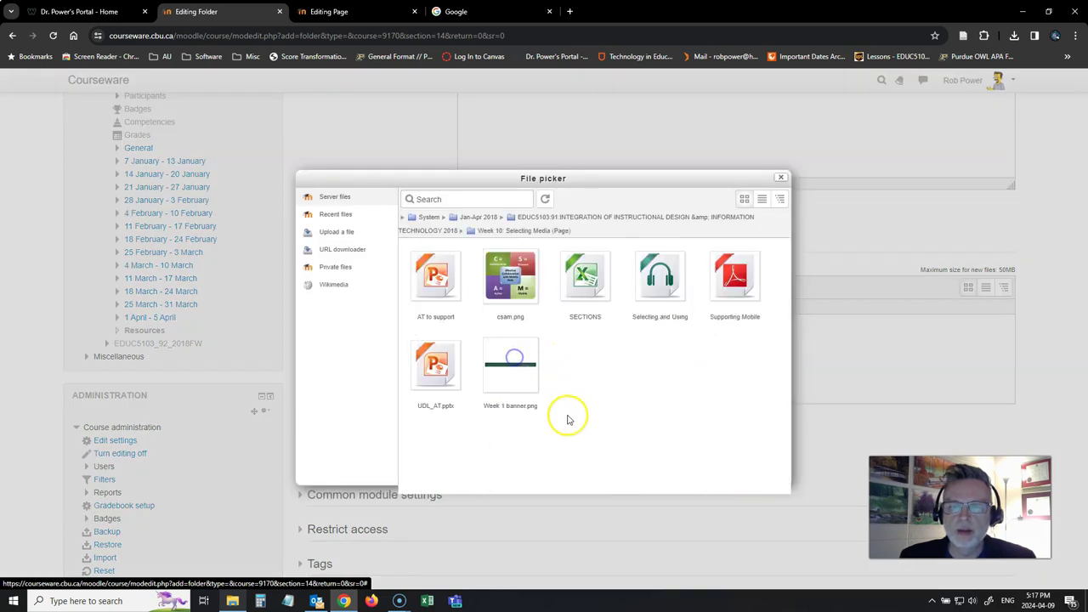
pyautogui.click(658, 318)
pyautogui.click(595, 346)
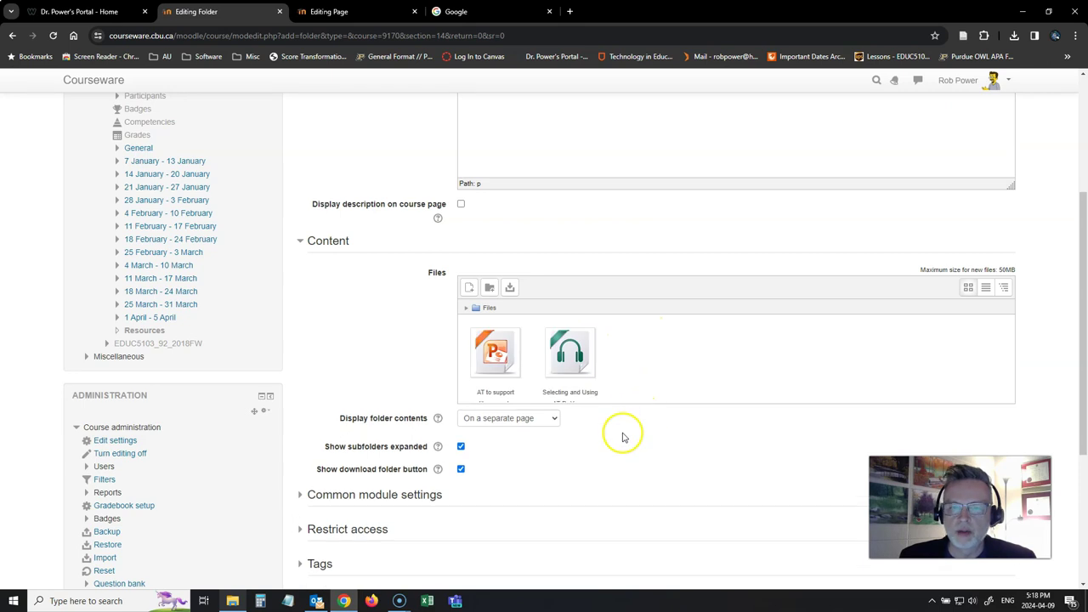
# Save the Temp Files folder and download it as Temp Files-20240409.zip (19.8 MB)
pyautogui.scroll(-3, 655, 467)
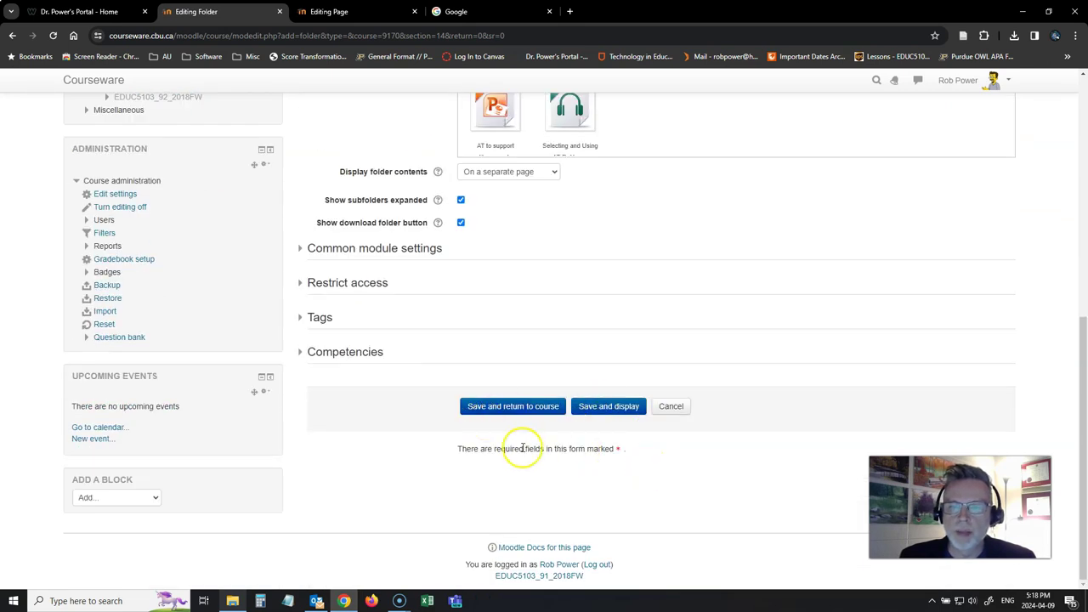
pyautogui.click(595, 407)
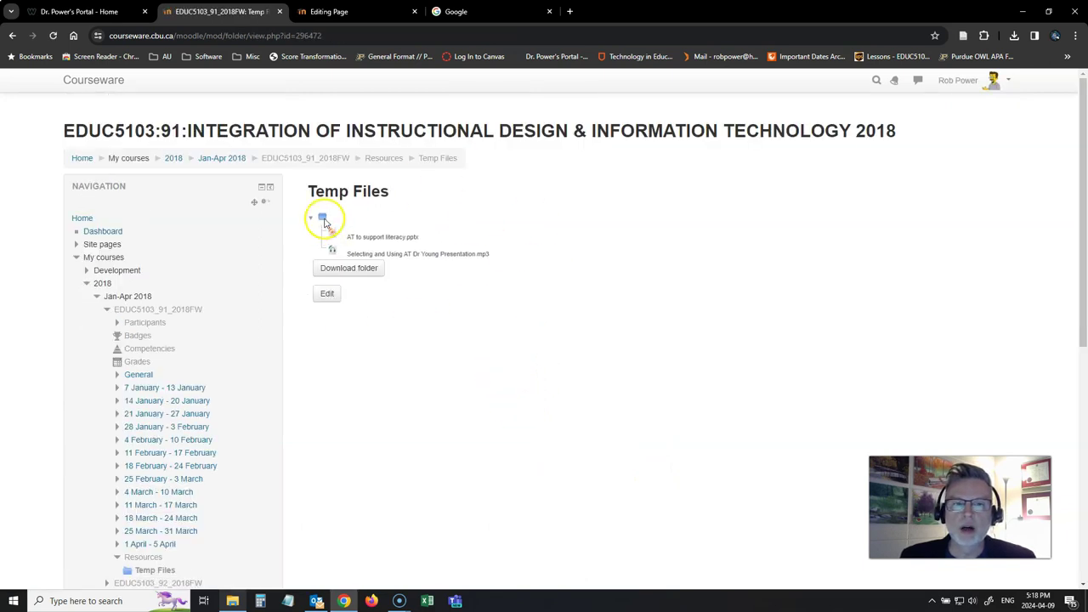
pyautogui.click(357, 270)
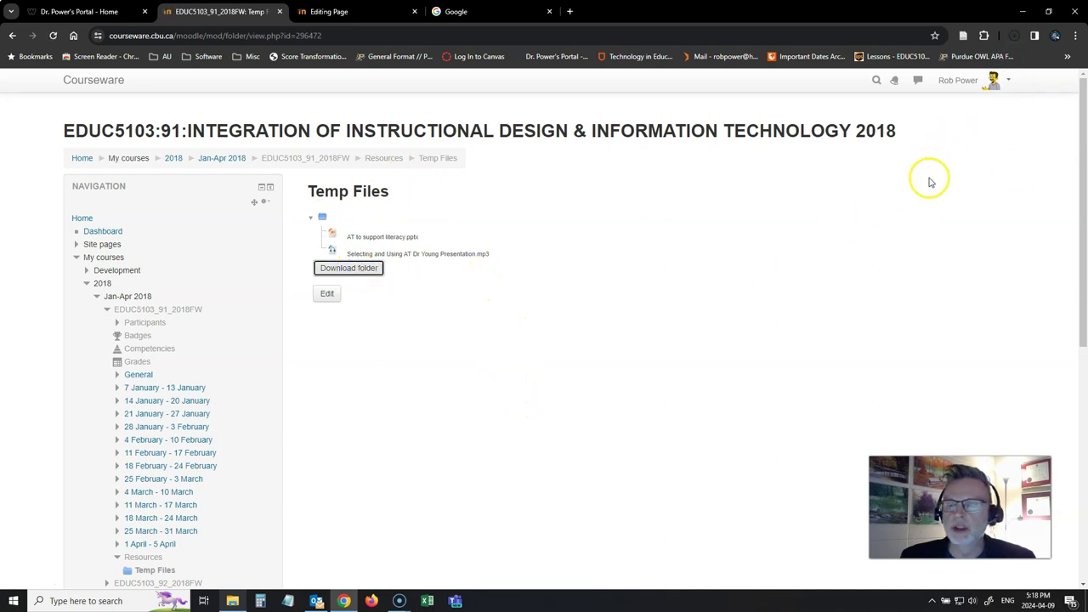
pyautogui.click(1014, 38)
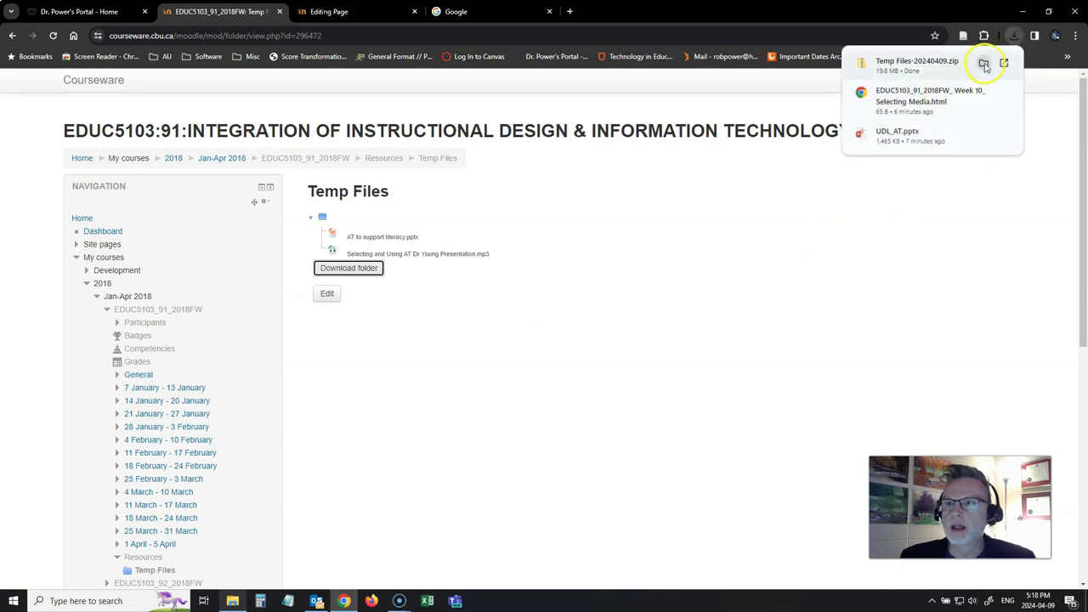
# Extract Temp Files-20240409.zip into Downloads and open the resulting Temp Files-20240409 folder
pyautogui.click(985, 65)
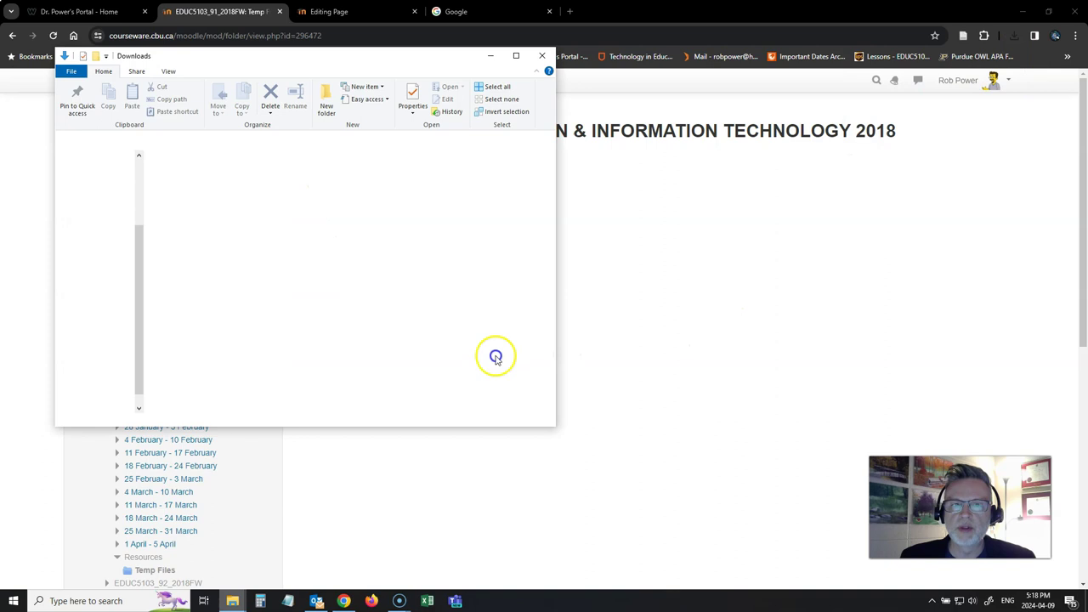
pyautogui.click(217, 174)
pyautogui.rightClick(217, 174)
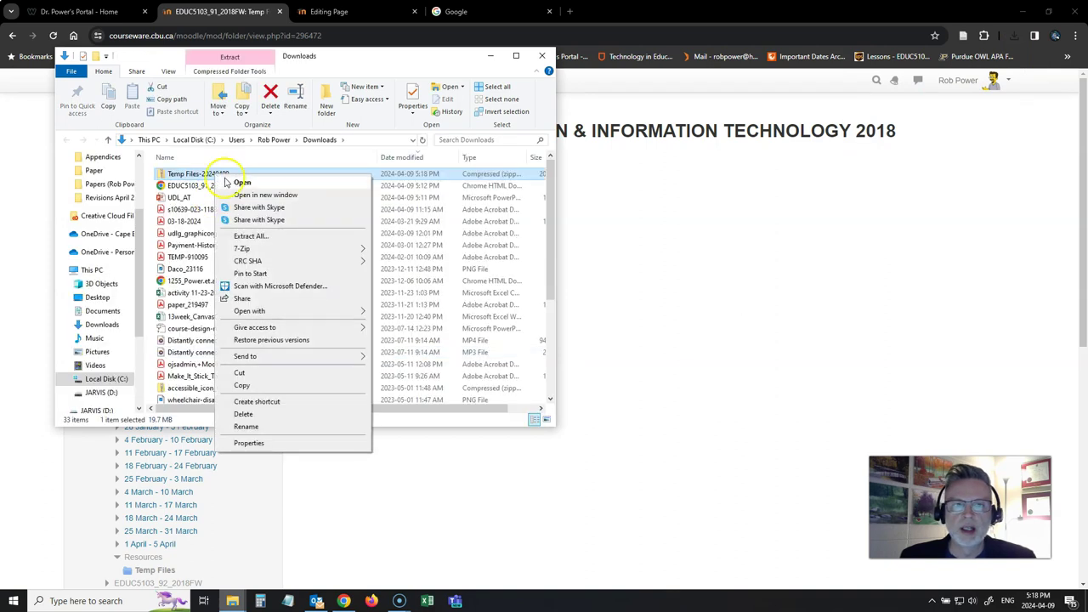
pyautogui.click(259, 238)
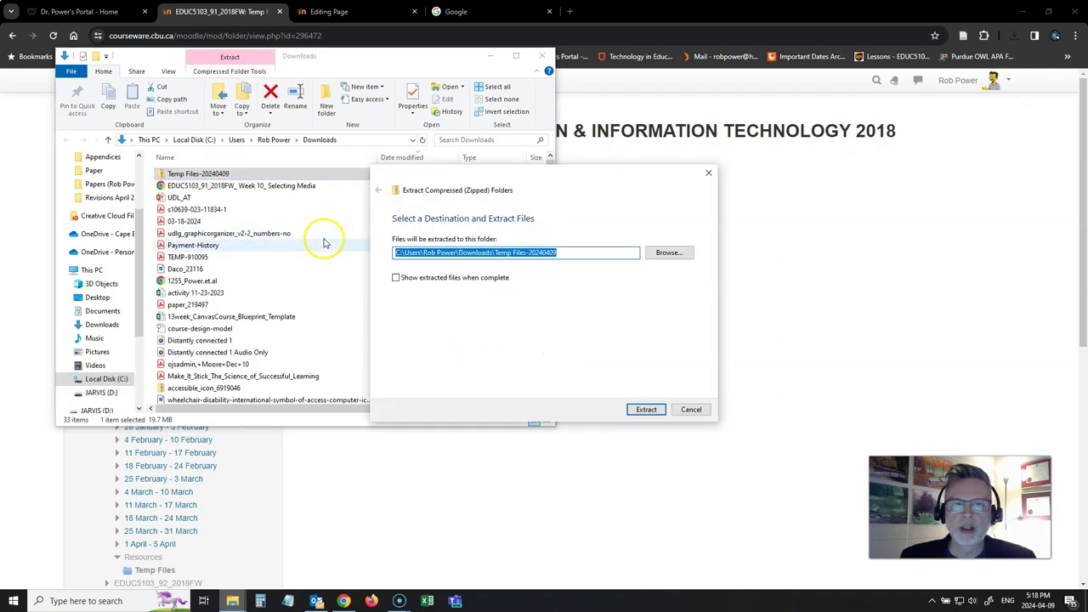
pyautogui.click(648, 409)
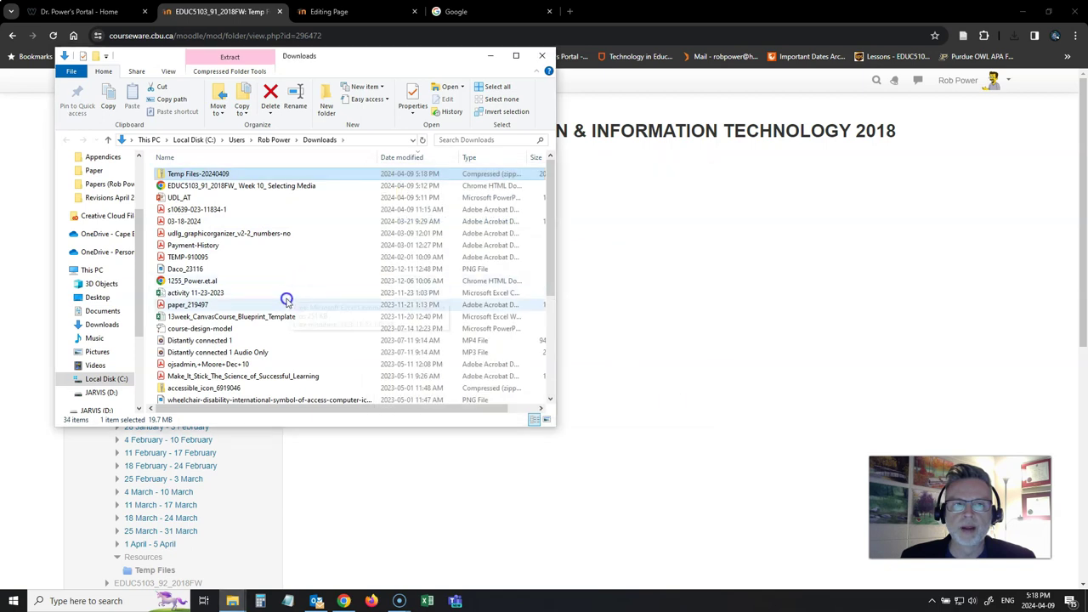
pyautogui.scroll(-5, 286, 301)
pyautogui.doubleClick(212, 325)
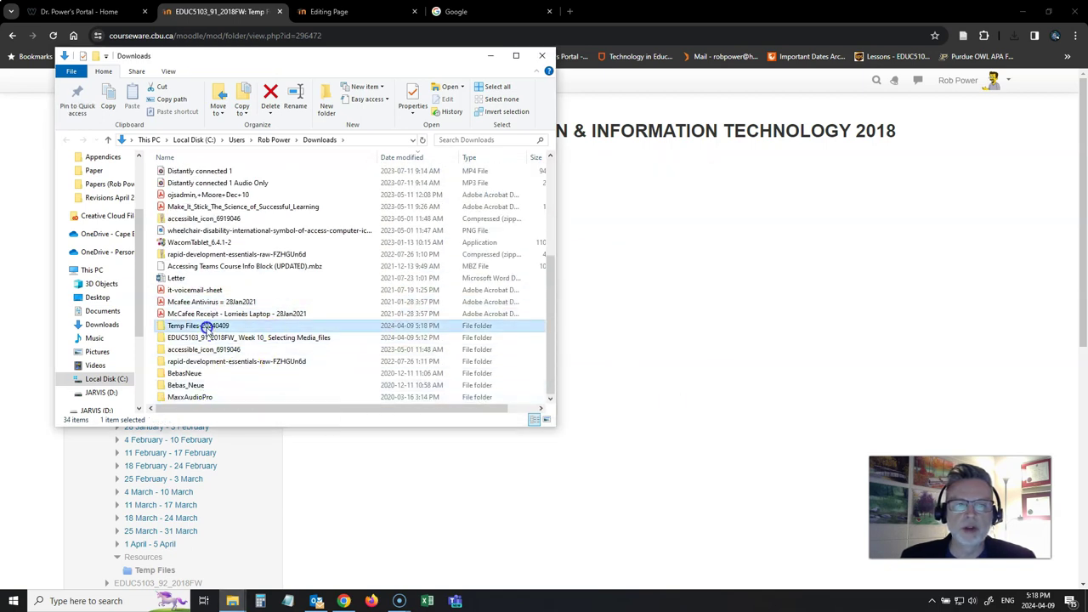